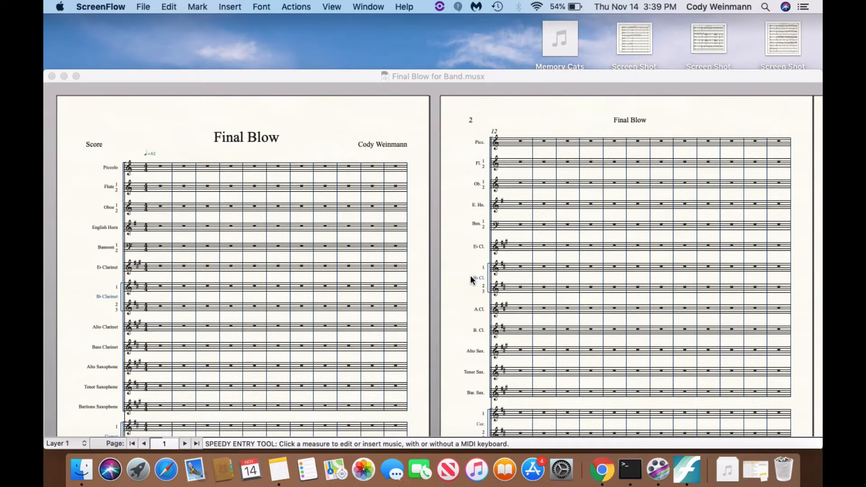
# Step: Switch to Finale and look over the instrument staves on the first two pages of the Final Blow score
pyautogui.scroll(-5, 334, 260)
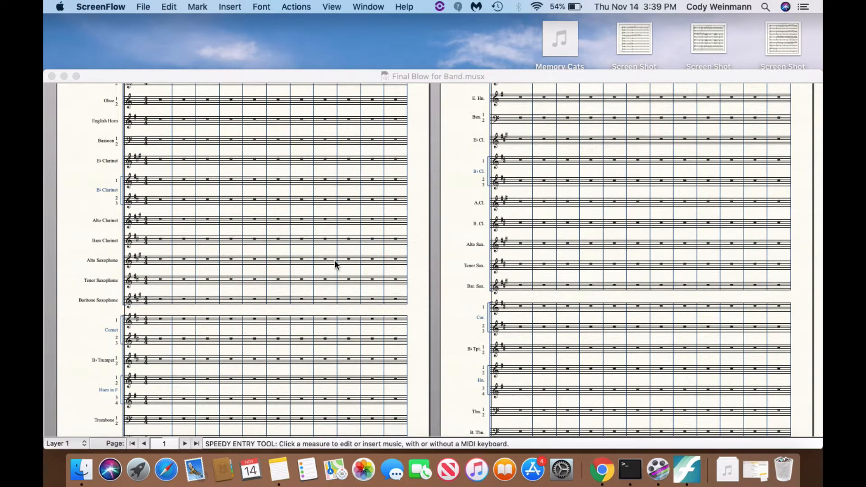
pyautogui.click(159, 279)
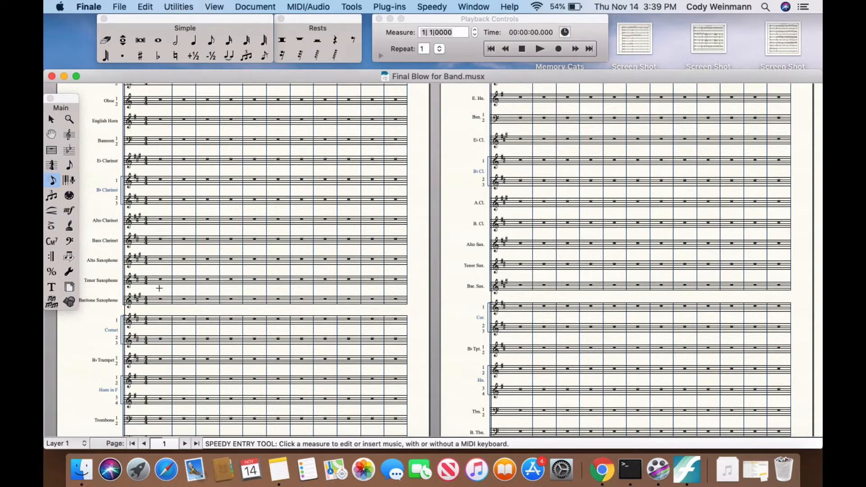
pyautogui.click(157, 320)
pyautogui.scroll(-8, 139, 403)
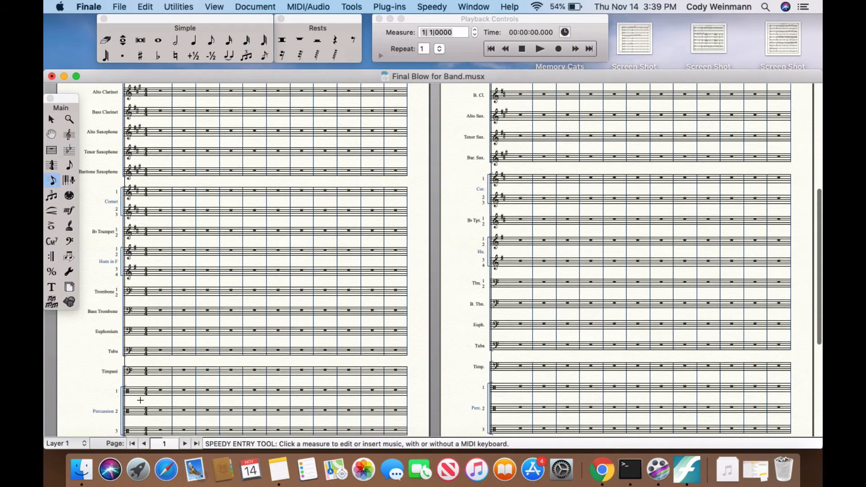
pyautogui.scroll(-2, 138, 402)
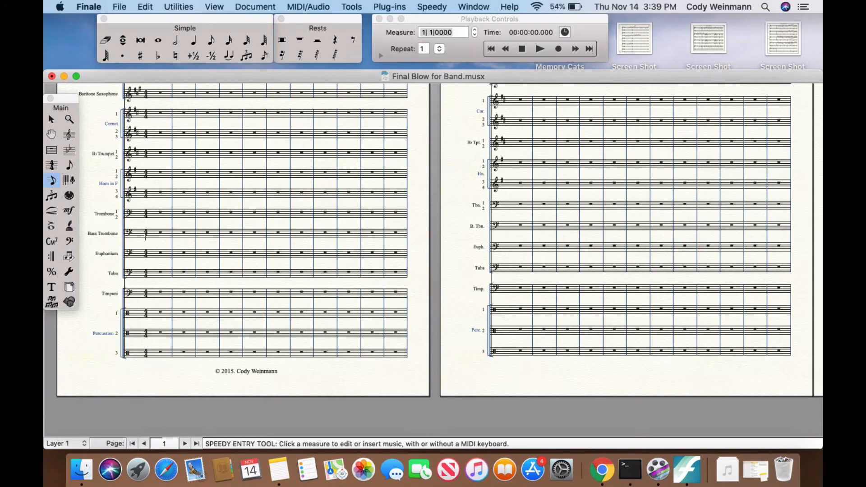
pyautogui.scroll(3, 145, 238)
pyautogui.scroll(10, 145, 237)
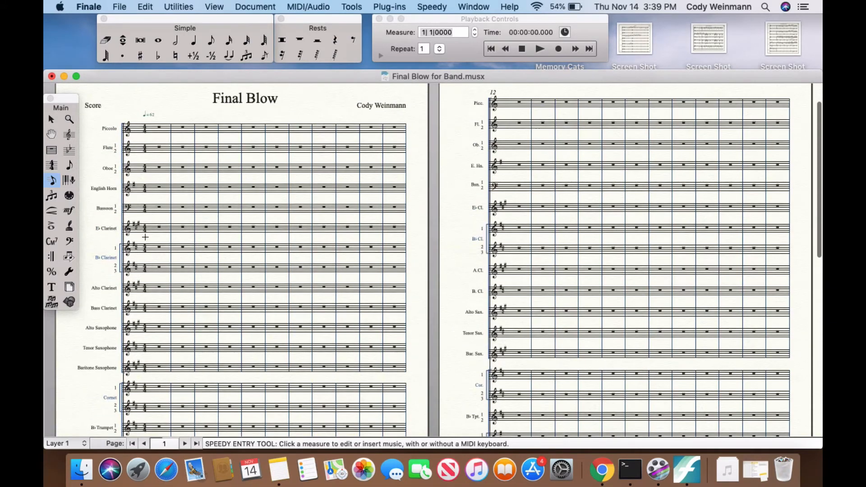
pyautogui.scroll(-15, 482, 251)
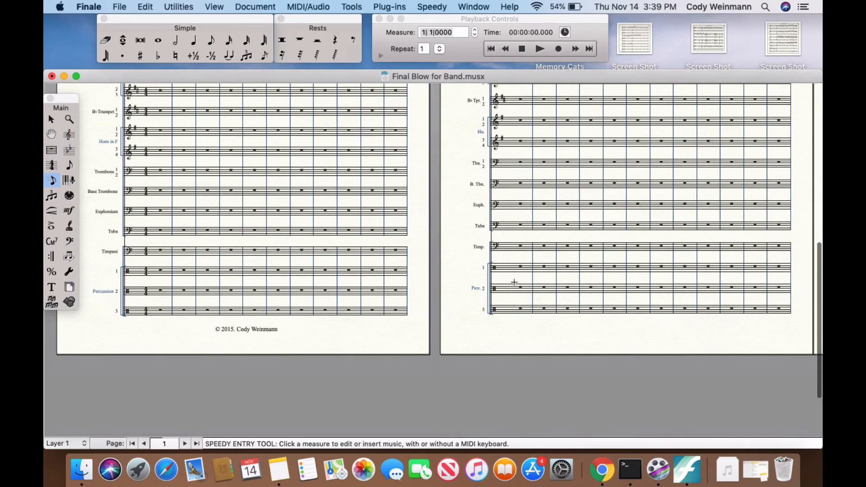
# Step: Enter two quarter notes at the start of each of measures 12 and 13 in the Percussion 2 staff with Speedy Entry
pyautogui.click(511, 285)
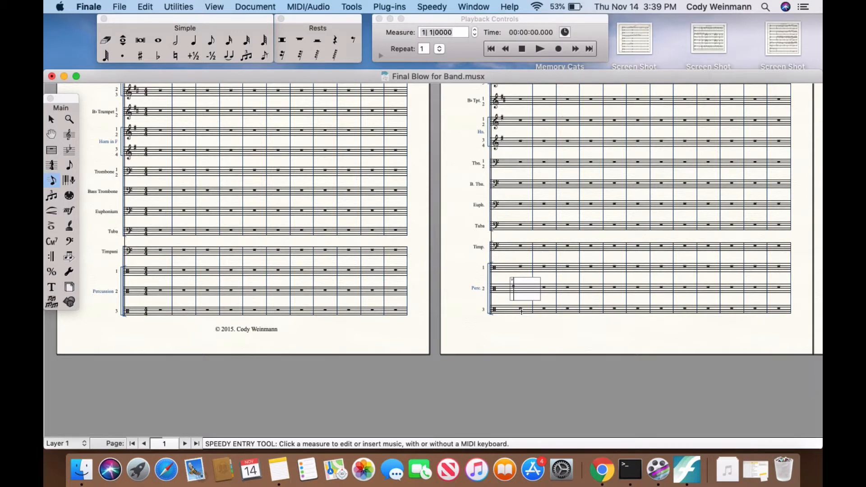
pyautogui.press('5')
pyautogui.press('5')
pyautogui.press('Right')
pyautogui.press('5')
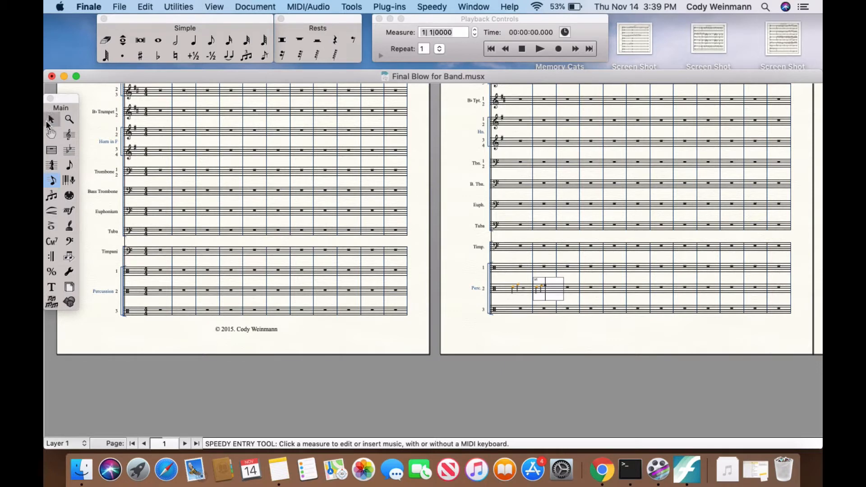
# Step: Apply Easy Tremolos with 2 total beams to the notes in Percussion 2 measures 12 and 13
pyautogui.click(47, 122)
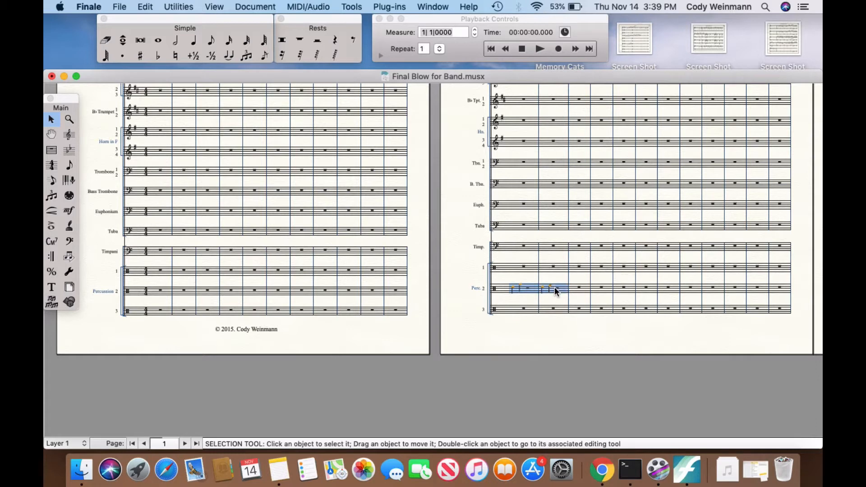
pyautogui.click(394, 7)
pyautogui.moveTo(403, 104)
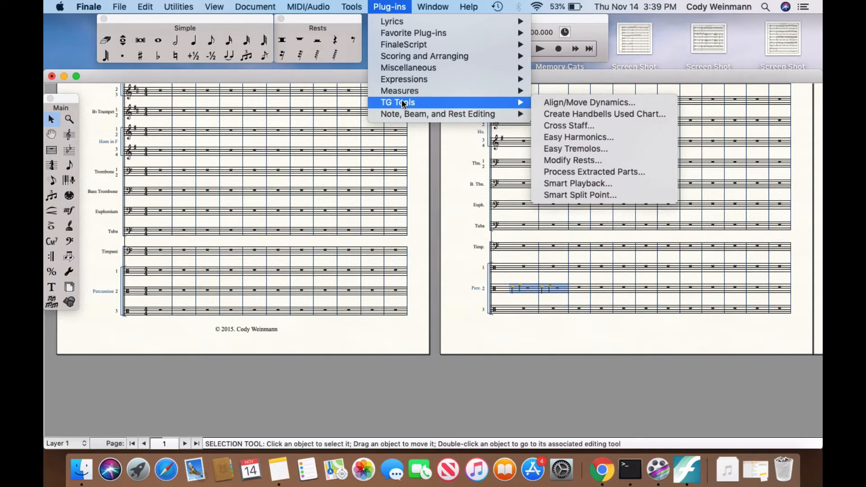
pyautogui.click(551, 149)
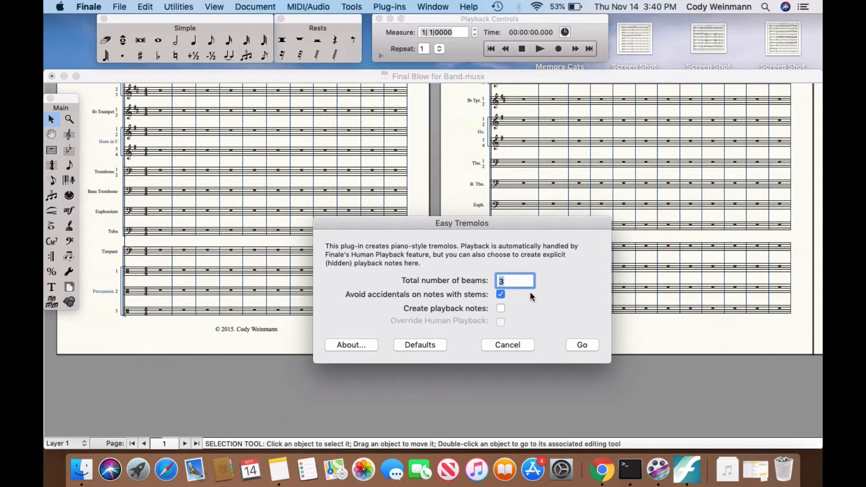
pyautogui.write('2')
pyautogui.click(582, 344)
pyautogui.click(514, 347)
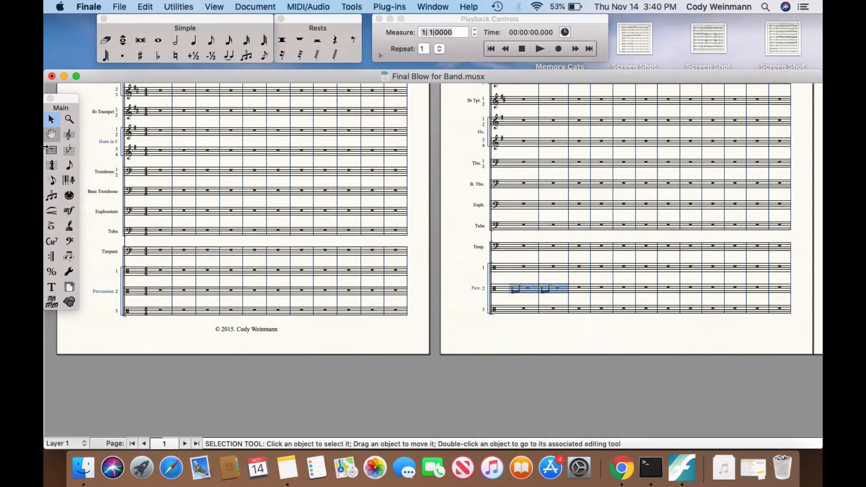
# Step: Enter a pair of notes on different pitches in each of measures 14 and 15 of Percussion 2 with Speedy Entry
pyautogui.click(52, 180)
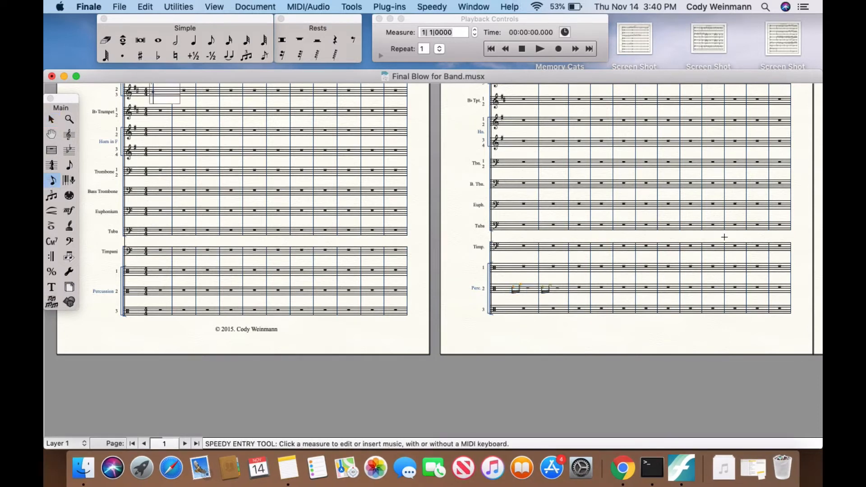
pyautogui.click(580, 291)
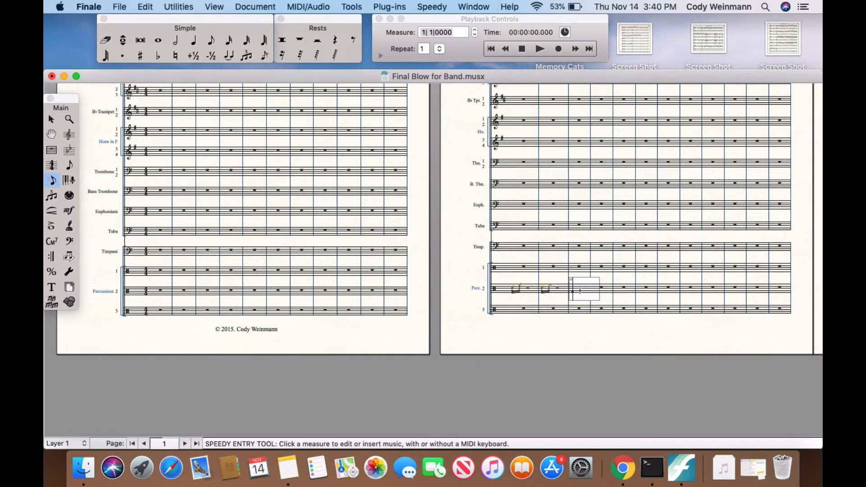
pyautogui.press('4')
pyautogui.press('4')
pyautogui.press(']')
pyautogui.press('5')
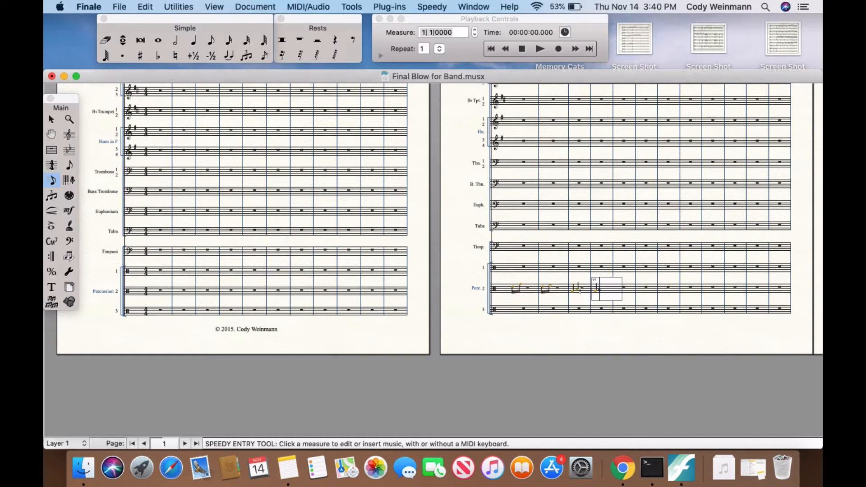
pyautogui.press('5')
pyautogui.press('[')
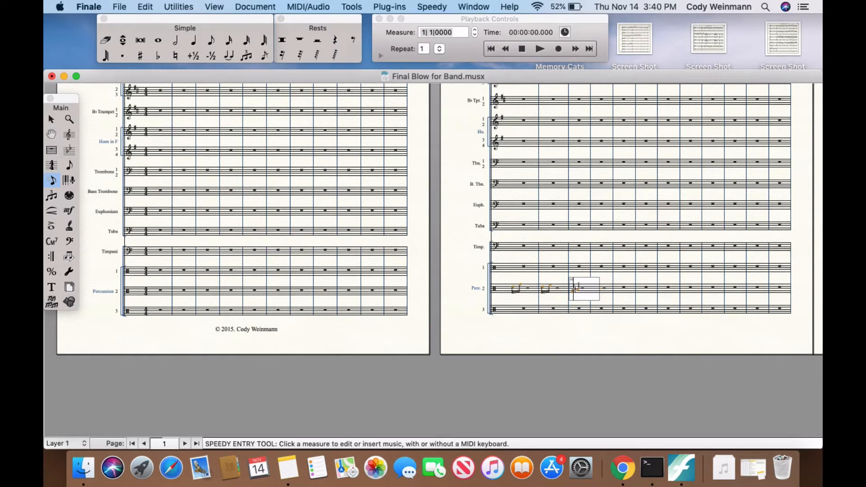
pyautogui.click(556, 308)
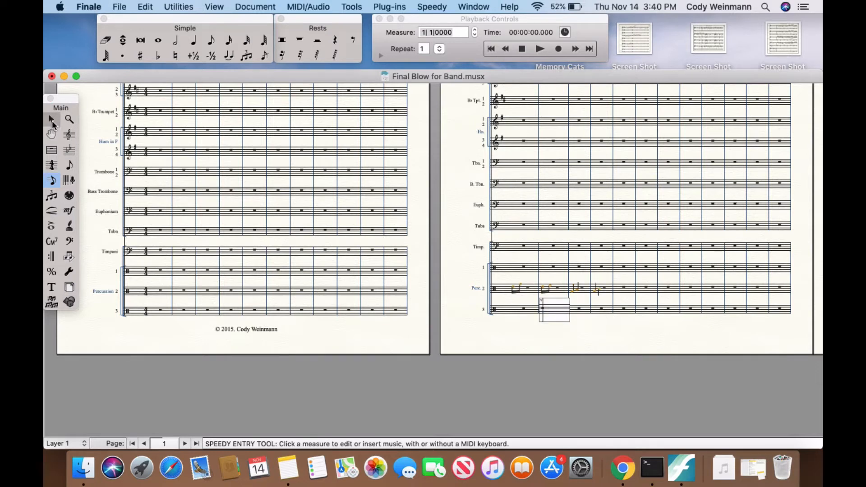
# Step: Apply Easy Tremolos with 3 total beams to the notes in Percussion 2 measures 14 and 15
pyautogui.click(51, 119)
pyautogui.click(579, 289)
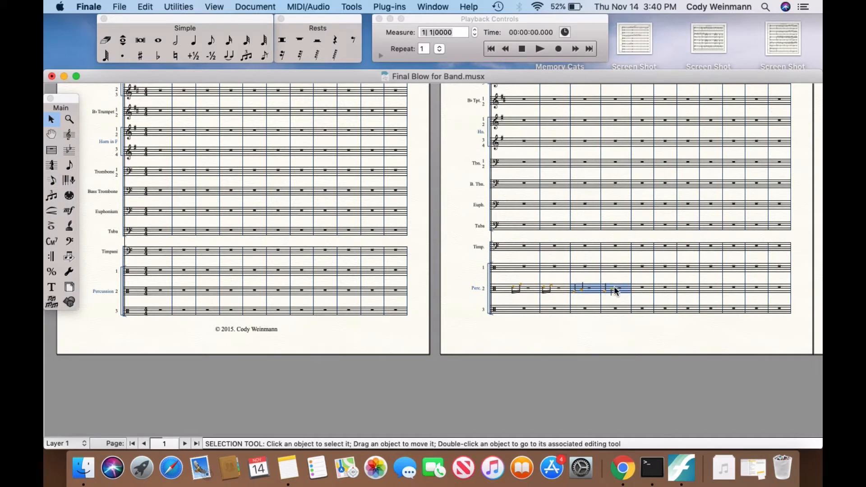
pyautogui.click(385, 6)
pyautogui.moveTo(451, 102)
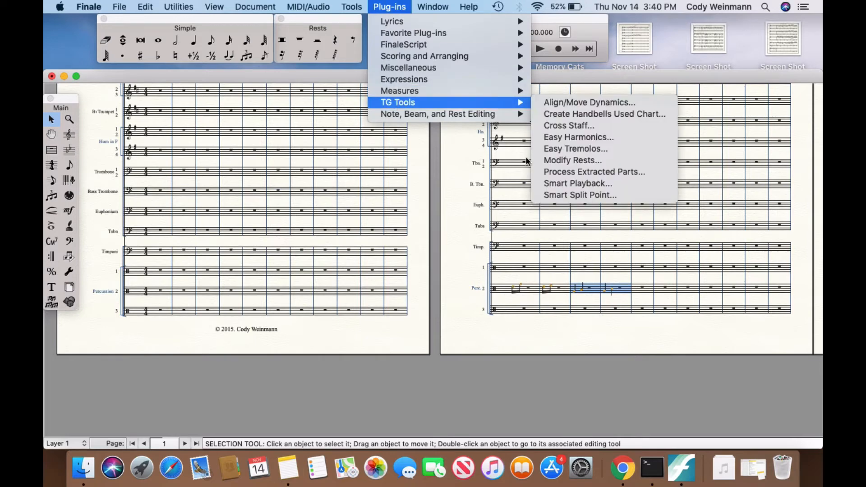
pyautogui.click(562, 148)
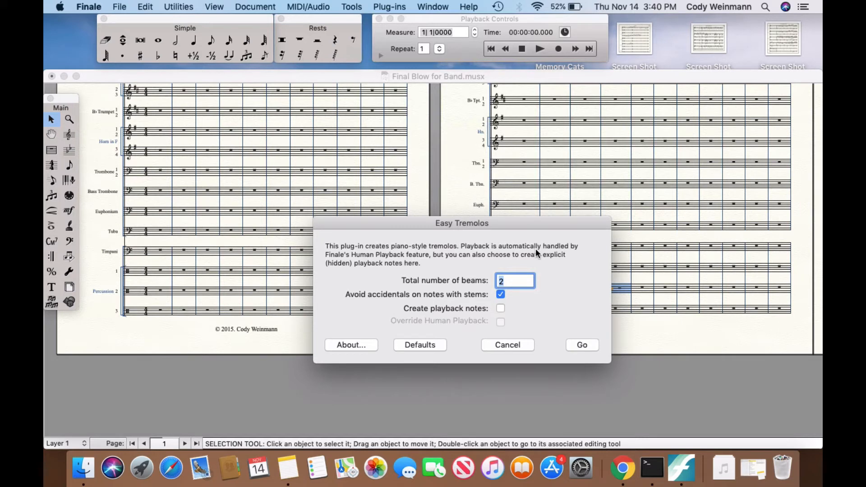
pyautogui.write('3')
pyautogui.click(581, 345)
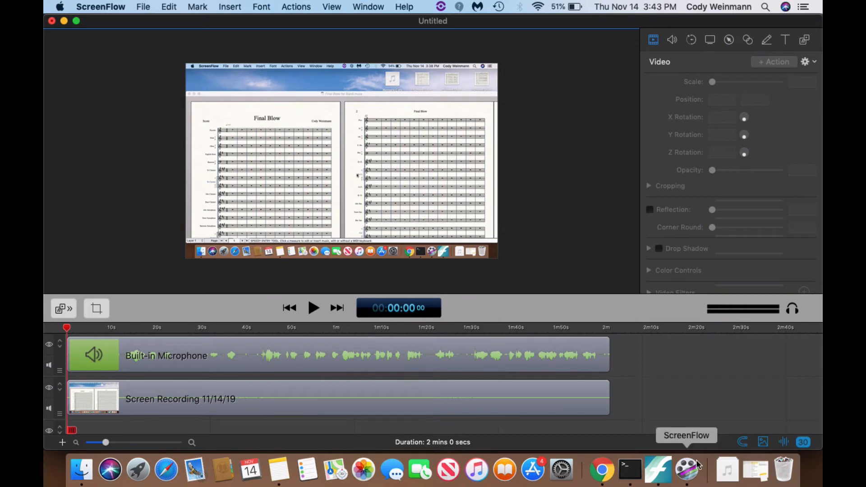
# Step: Switch to Finale and enter two half notes in each of the first four measures of the Piano's upper staff with Speedy Entry
pyautogui.click(657, 469)
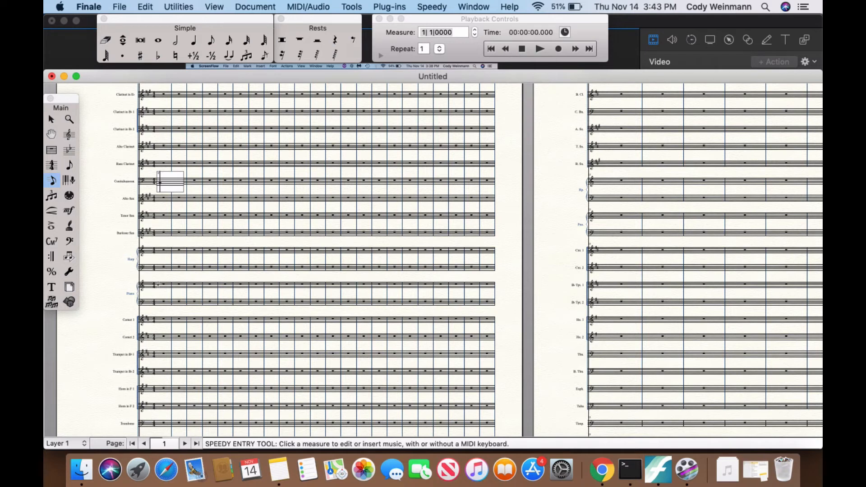
pyautogui.click(165, 283)
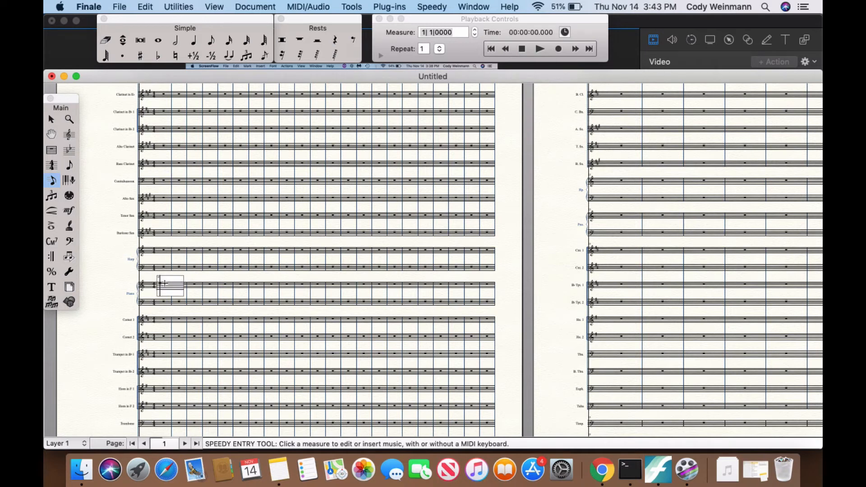
pyautogui.press('5')
pyautogui.press(']')
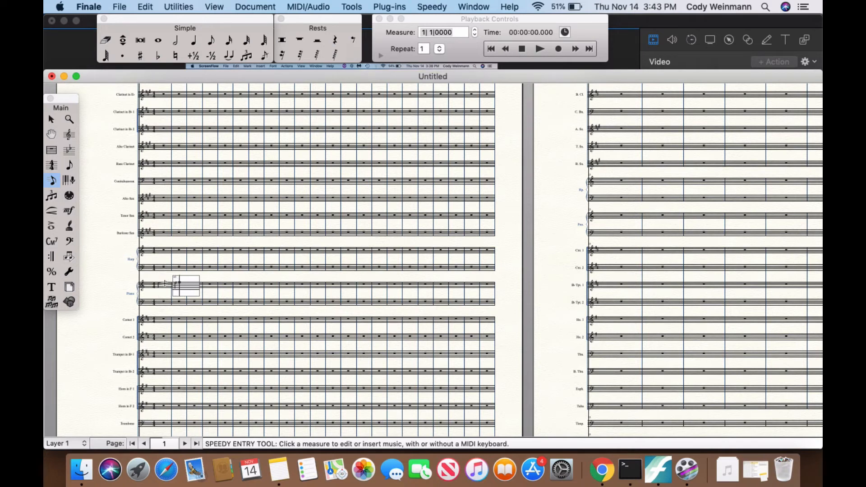
pyautogui.press(']')
pyautogui.press('5')
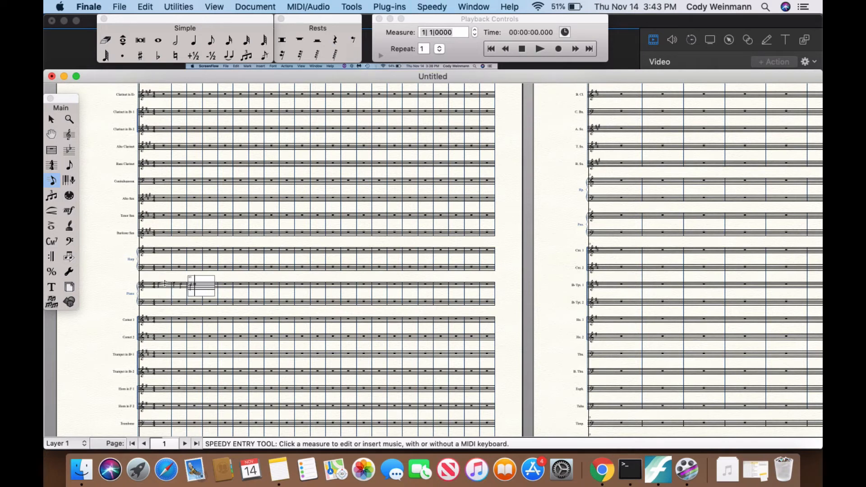
pyautogui.press(']')
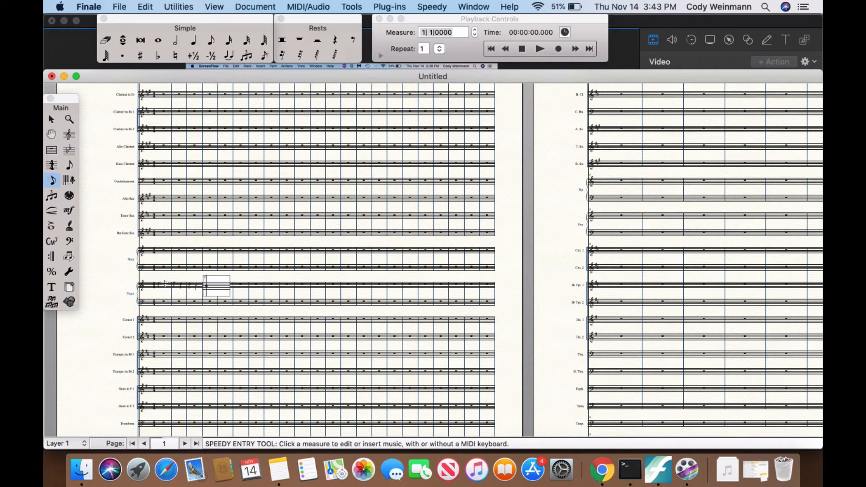
pyautogui.press('5')
pyautogui.press(']')
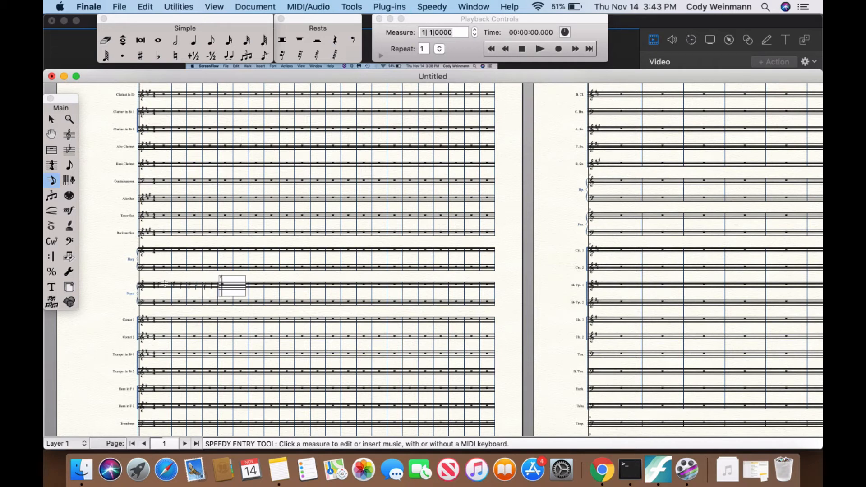
# Step: Select the first four measures of the Piano's upper staff
pyautogui.click(51, 118)
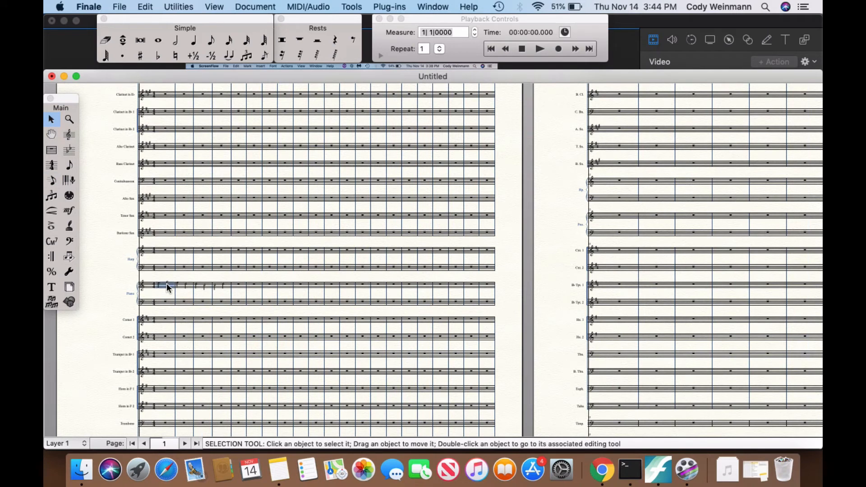
pyautogui.keyDown('shift'); pyautogui.click(226, 288); pyautogui.keyUp('shift')
pyautogui.click(402, 8)
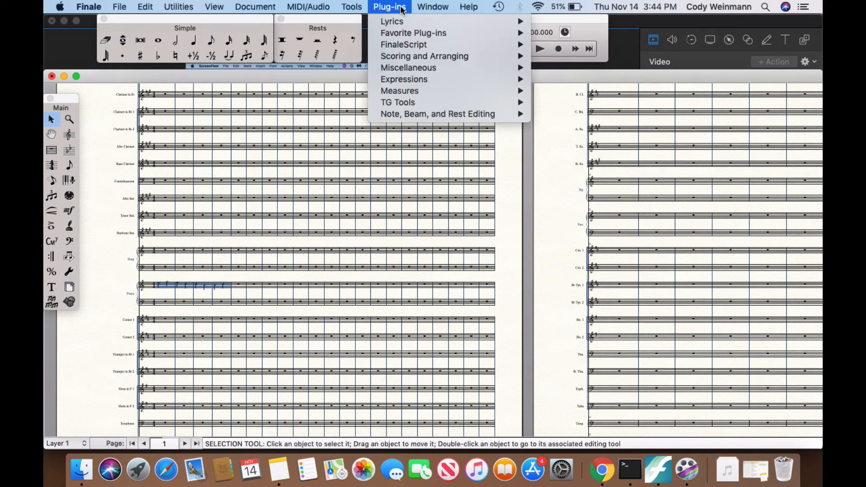
pyautogui.moveTo(398, 45)
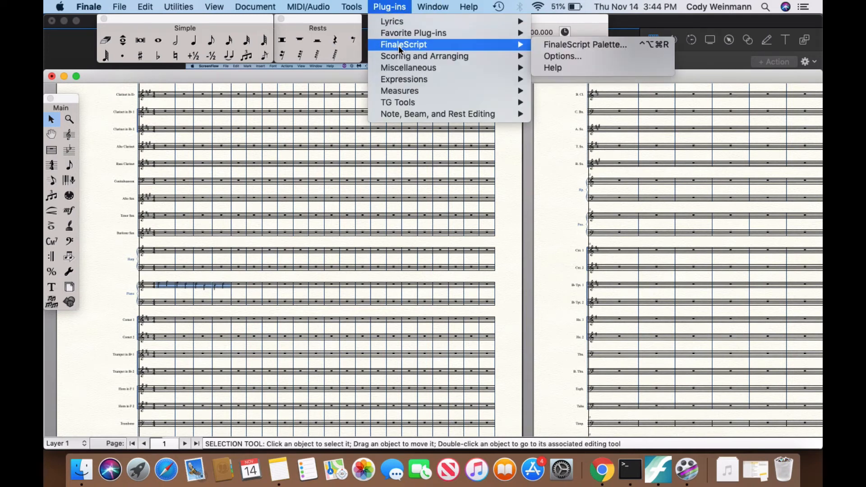
pyautogui.press('Down')
pyautogui.press('Down')
pyautogui.press('Down')
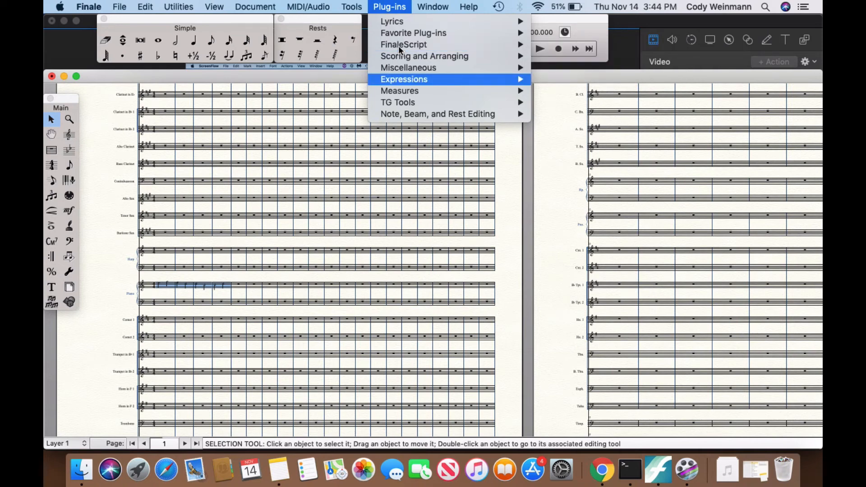
pyautogui.click(395, 272)
# Step: Apply Easy Tremolos with 3 total beams to the selected first four measures of the Piano's upper staff
pyautogui.press('super+equal')
pyautogui.press('super+equal')
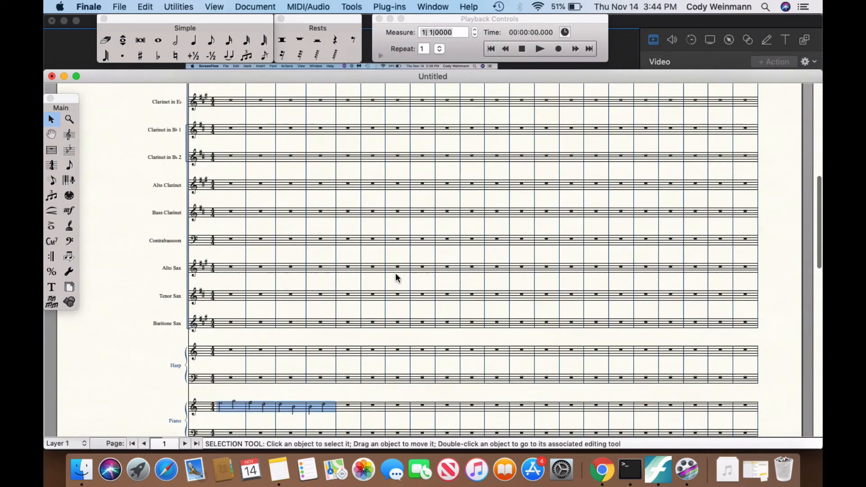
pyautogui.scroll(-2, 395, 274)
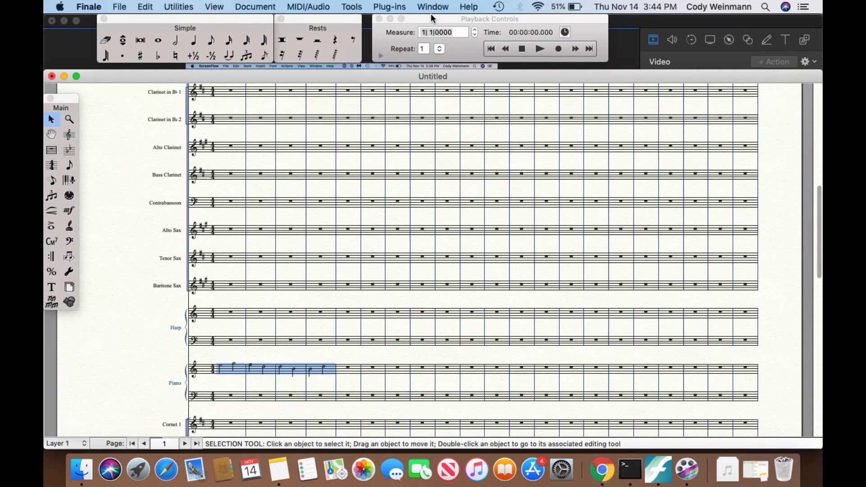
pyautogui.click(431, 17)
pyautogui.click(435, 3)
pyautogui.moveTo(392, 8)
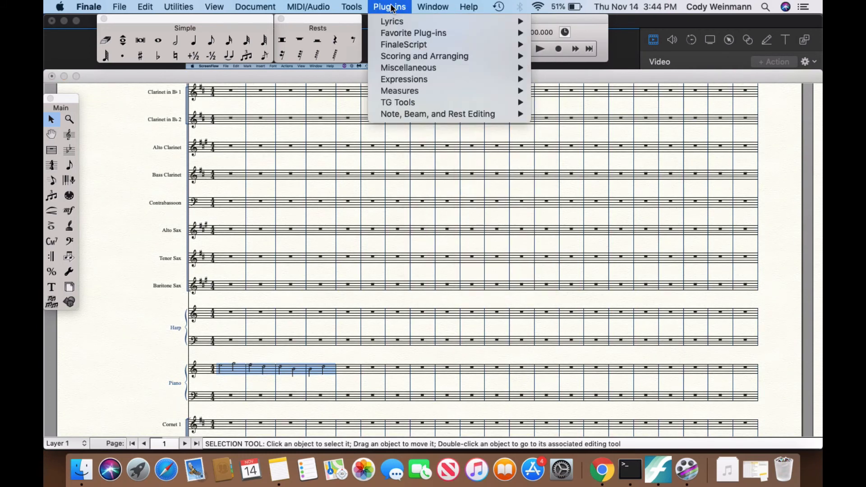
pyautogui.moveTo(394, 105)
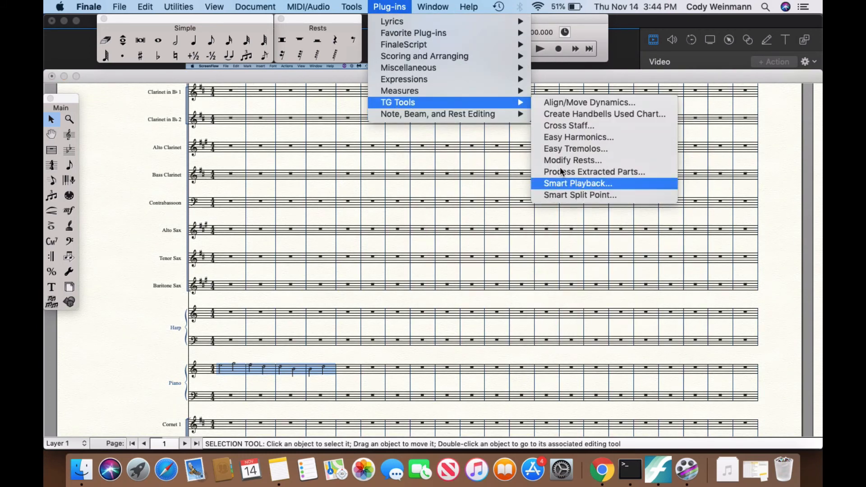
pyautogui.click(561, 152)
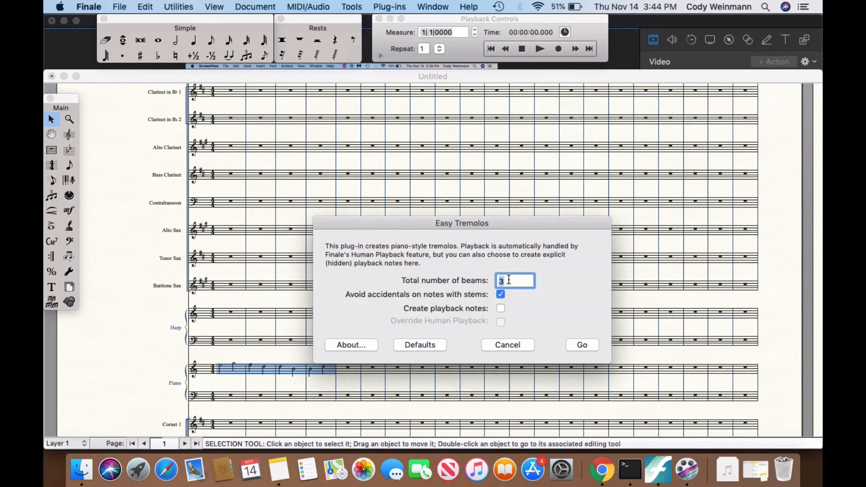
pyautogui.click(581, 345)
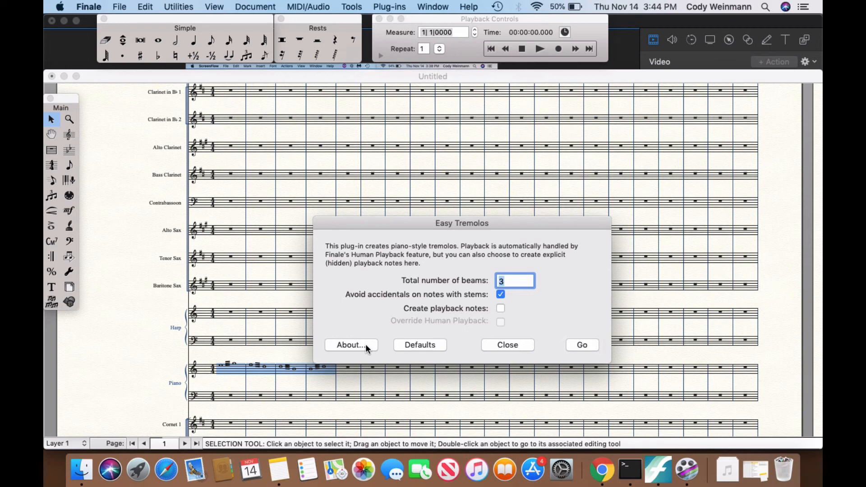
pyautogui.click(507, 345)
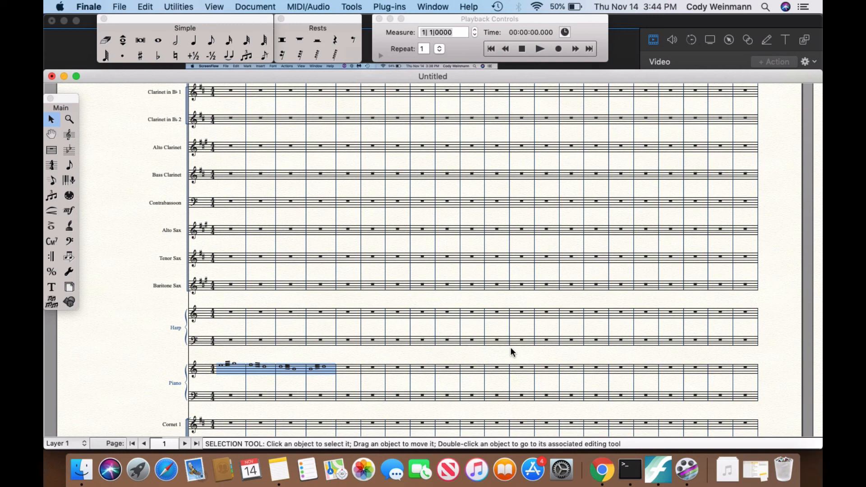
pyautogui.press('super+s')
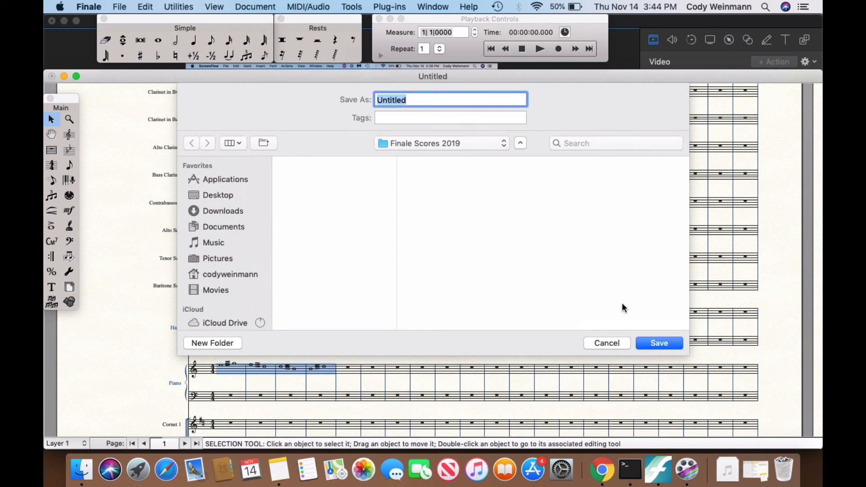
pyautogui.write('Example')
pyautogui.press('Escape')
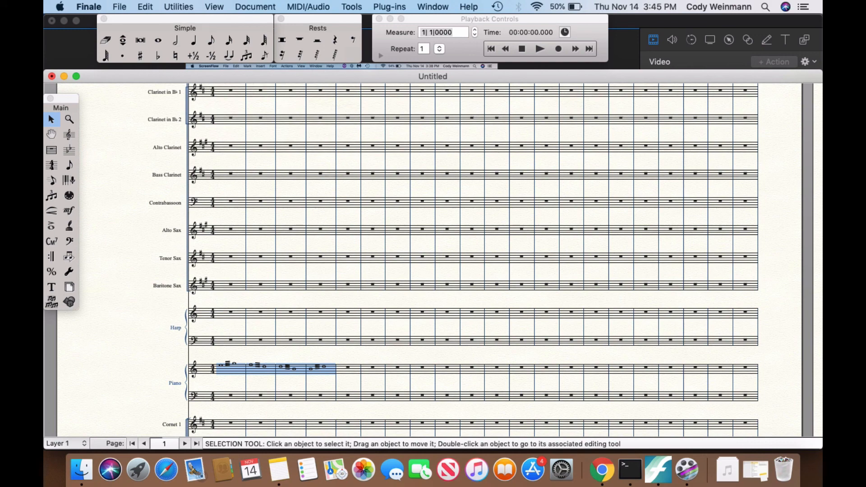
# Step: Switch to the open project in ScreenFlow
pyautogui.click(693, 477)
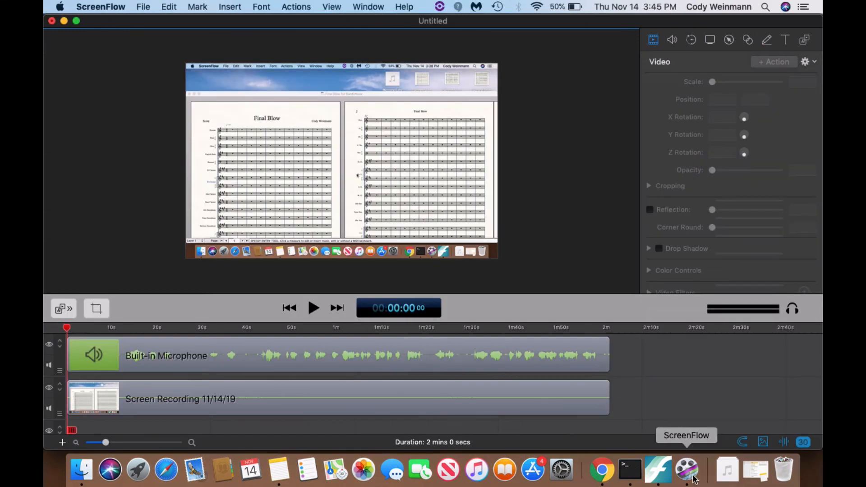